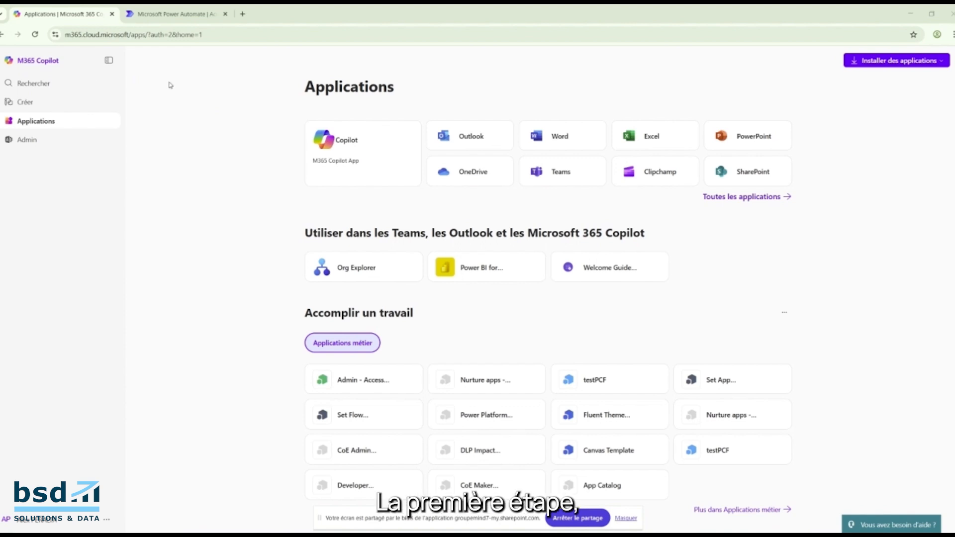
Step: Switch to Teams, open the Approbations app and display the sent approval requests
click(561, 172)
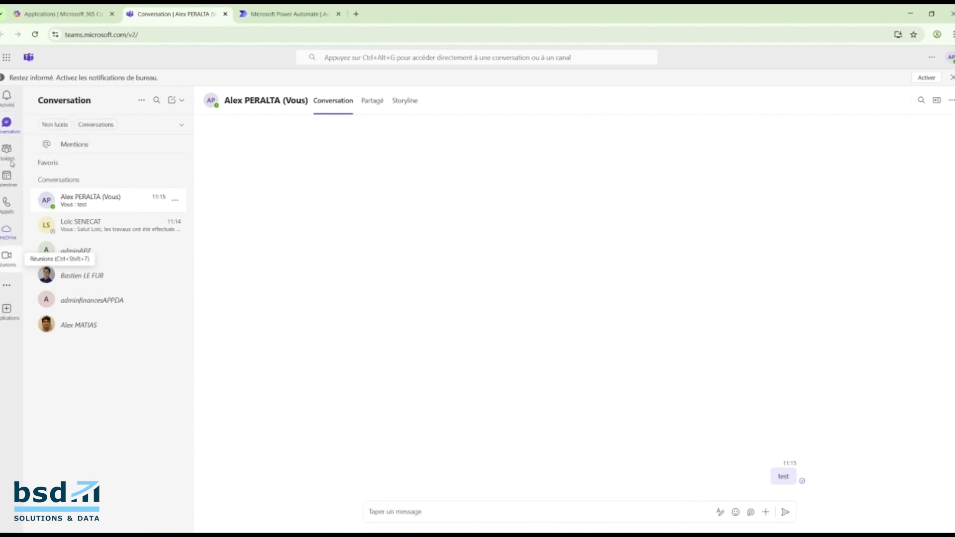
click(7, 290)
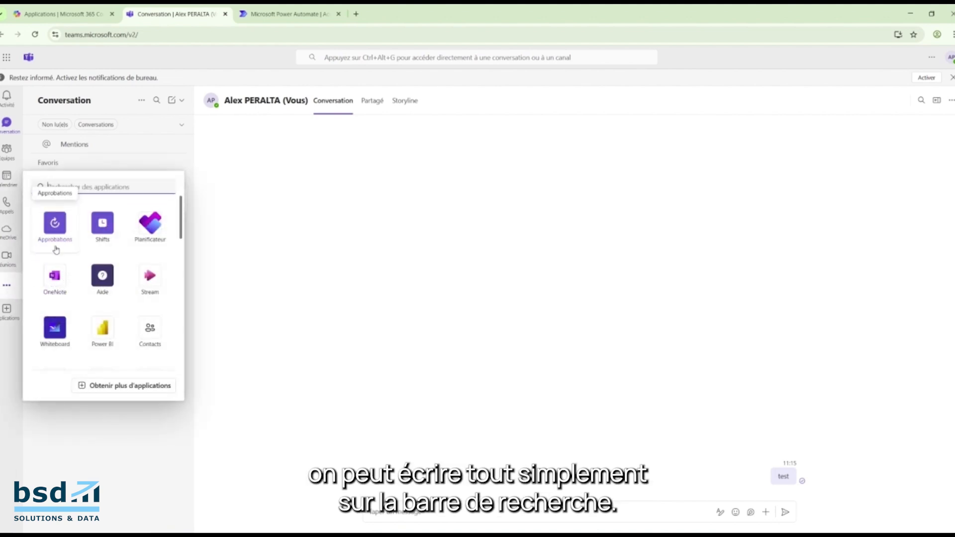
click(90, 186)
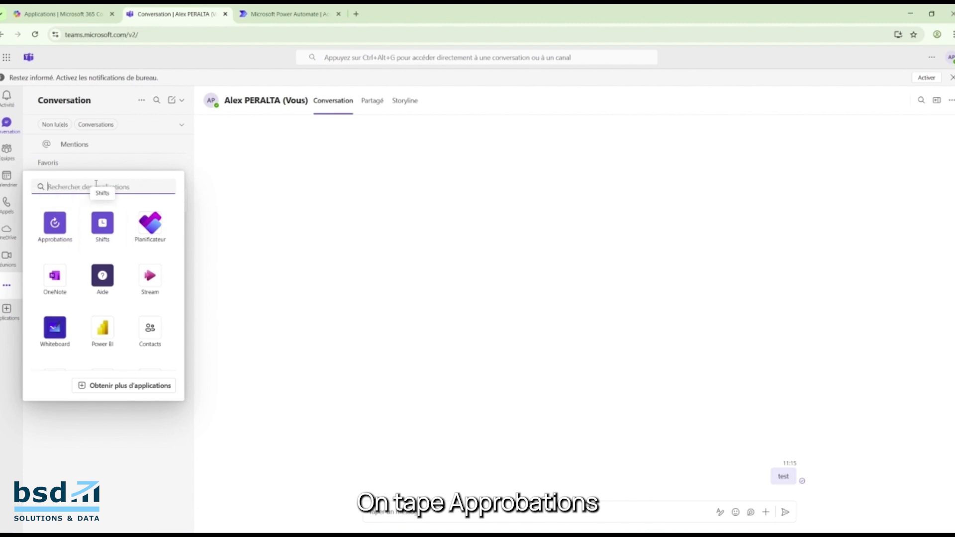
click(56, 230)
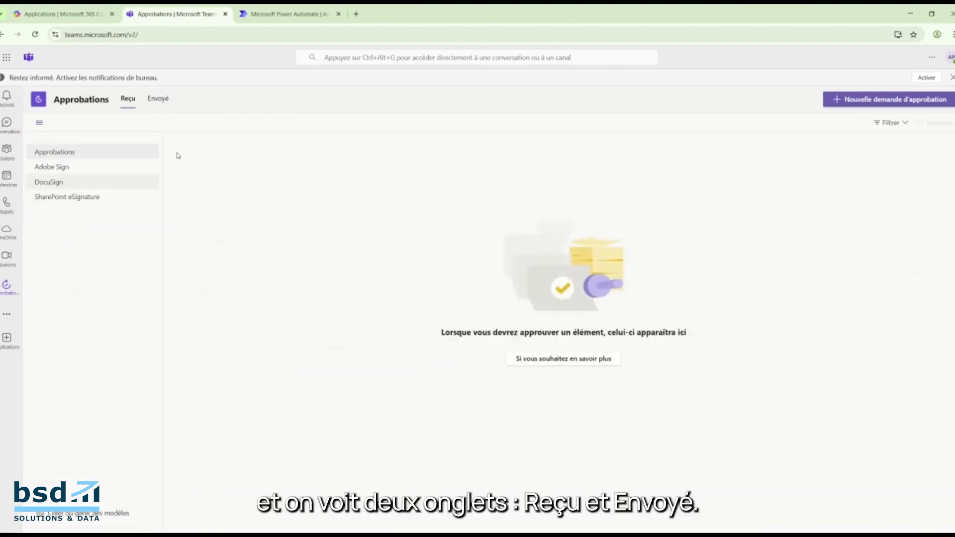
click(158, 97)
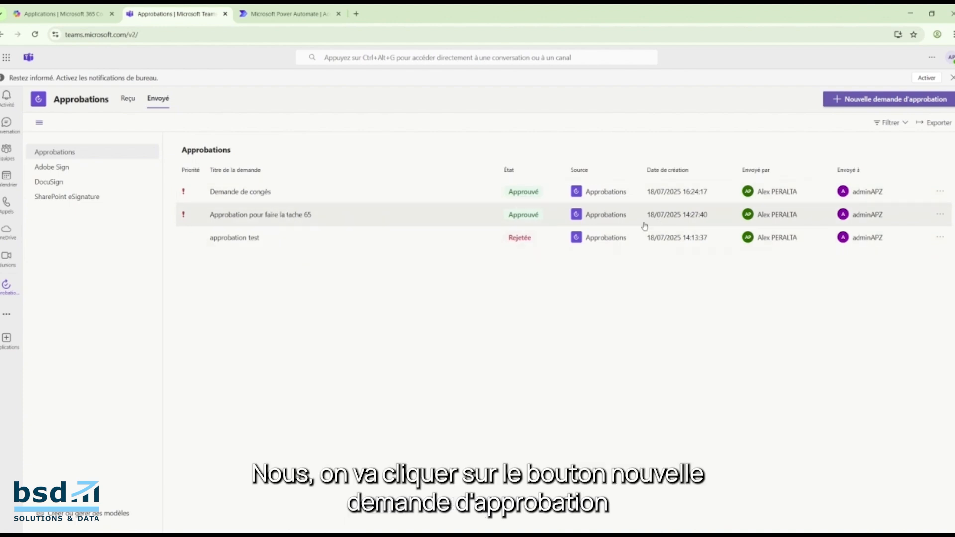
Step: Start a new basic approval request (Demande de base) and name it "Note de frais"
click(856, 100)
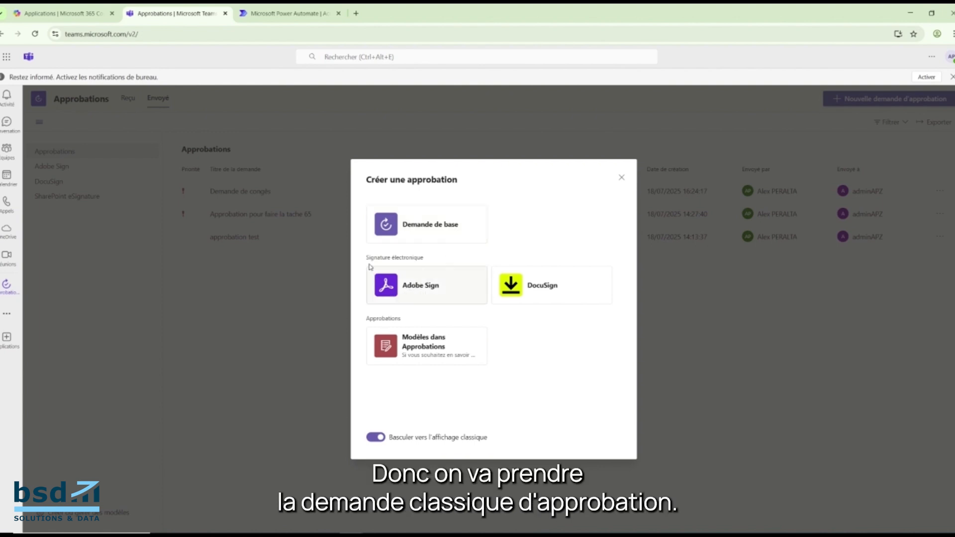
drag(417, 258, 405, 290)
click(521, 307)
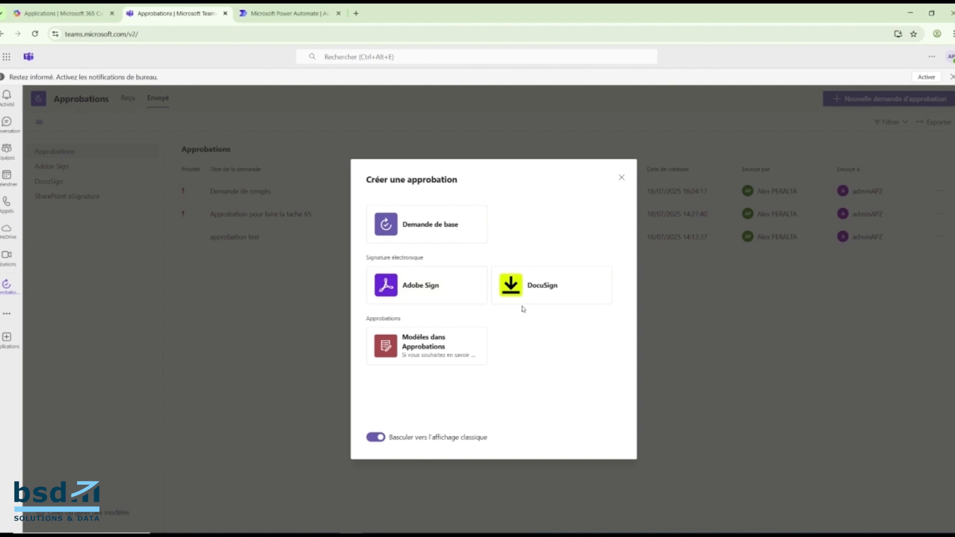
click(421, 228)
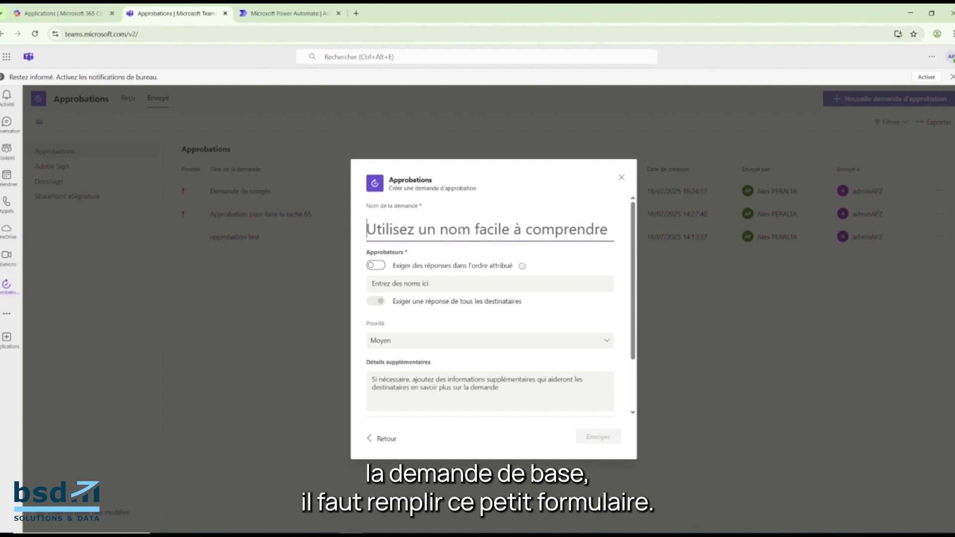
text(Note de frais)
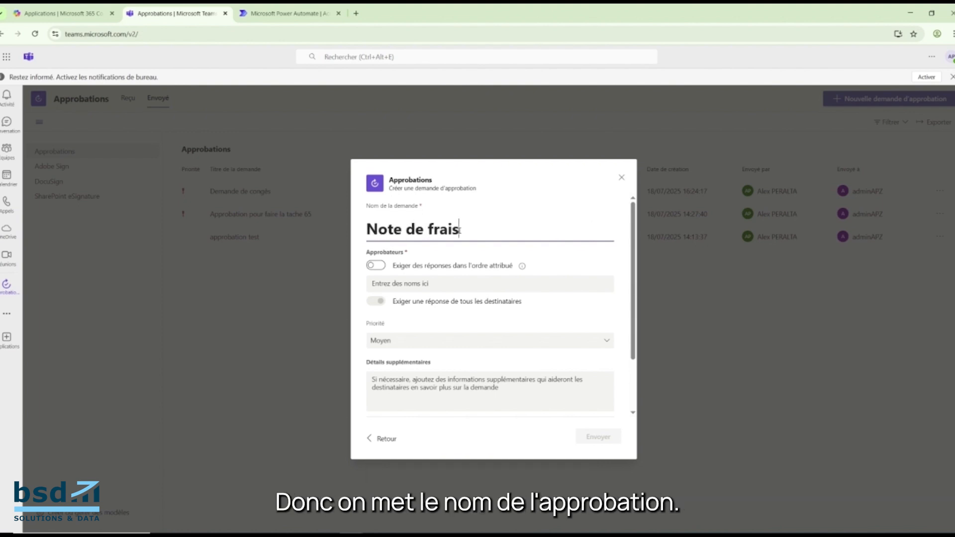
Step: Assign adminAPZ as the approver of the request and set its priority to Important
click(431, 284)
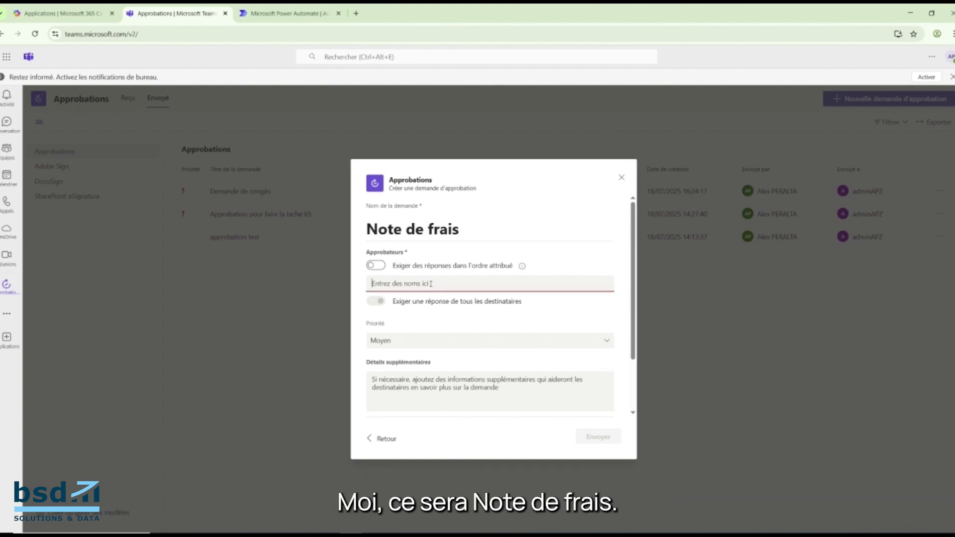
text(admin)
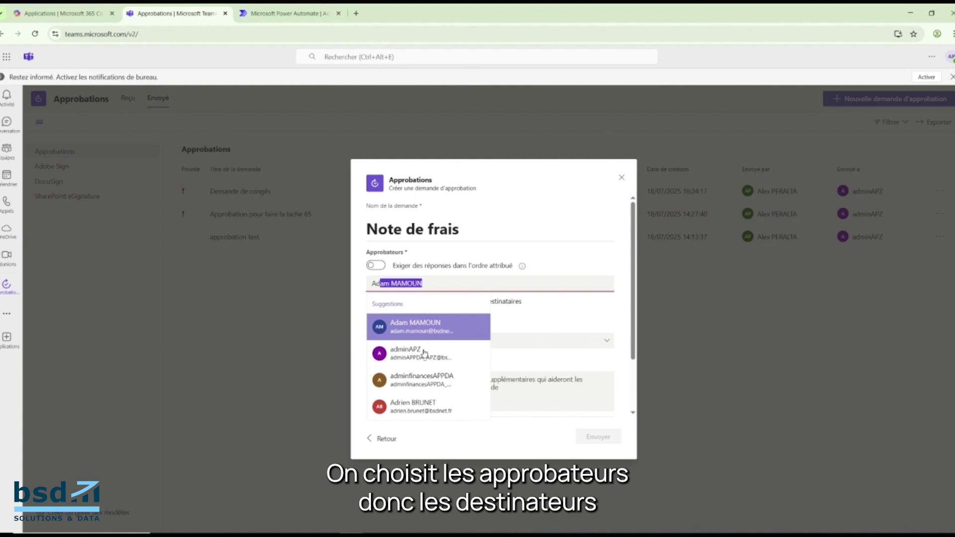
click(428, 349)
click(417, 343)
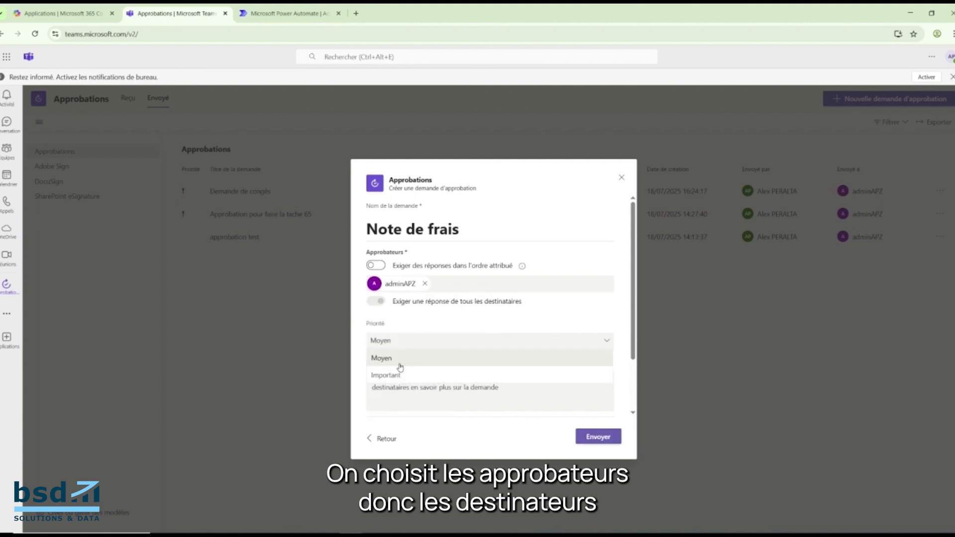
click(399, 375)
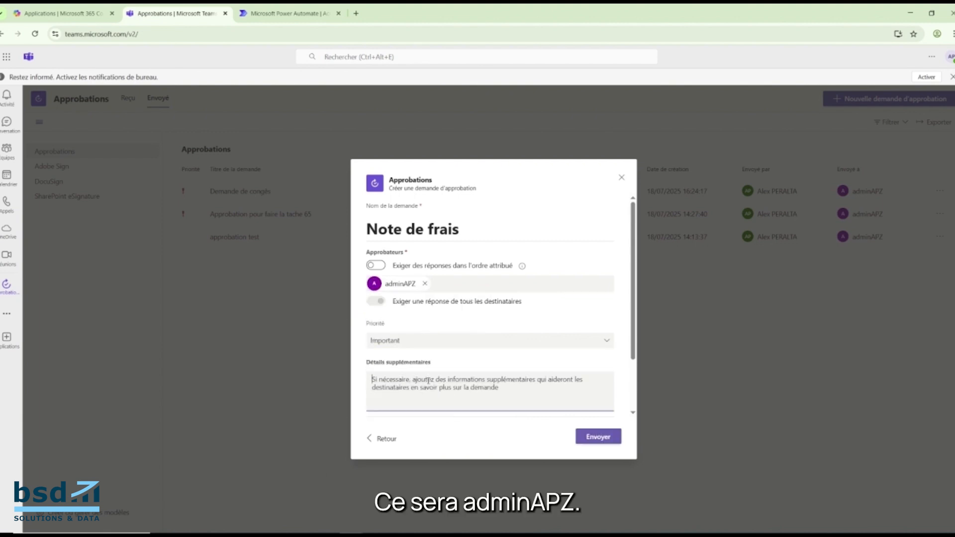
Step: Fill in the additional details with "Note de frais" and, on a second line, "billet avion : 250 euros (paris-montpellier)"
text(Note d)
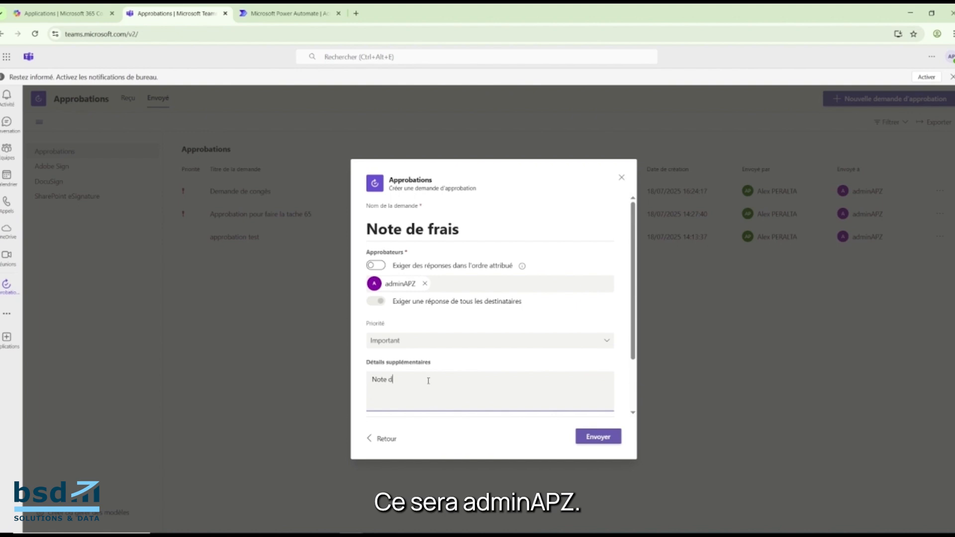
text(e frais)
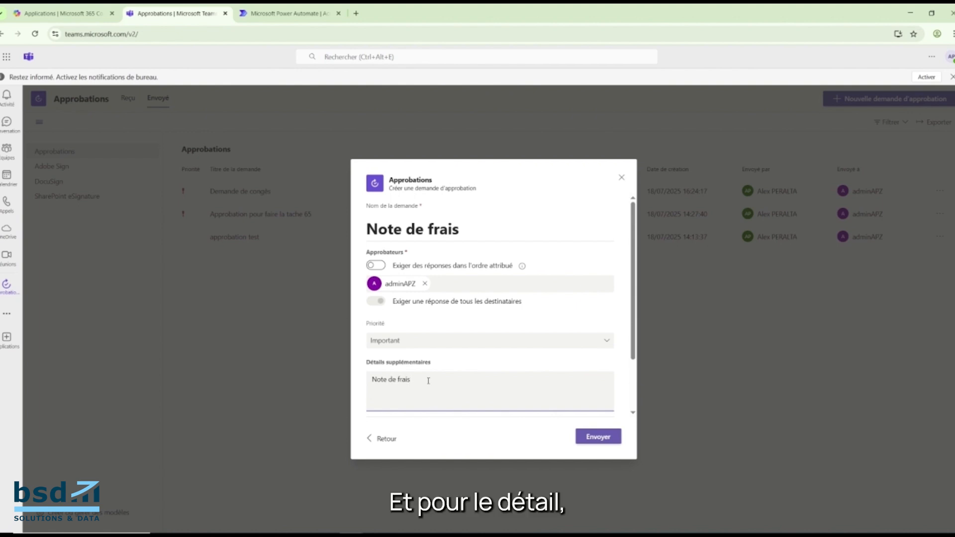
text( billet avion)
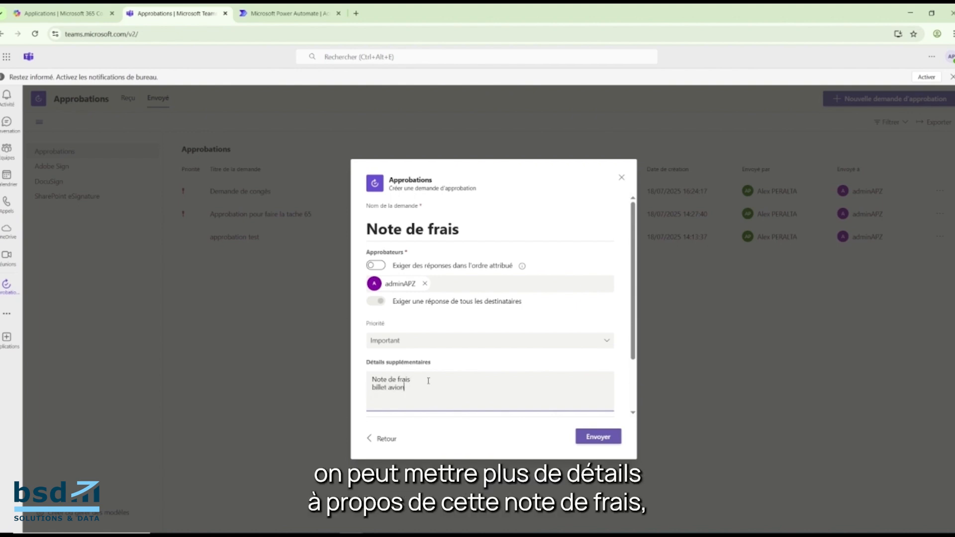
text( : 250 euros (paris-montpellier)
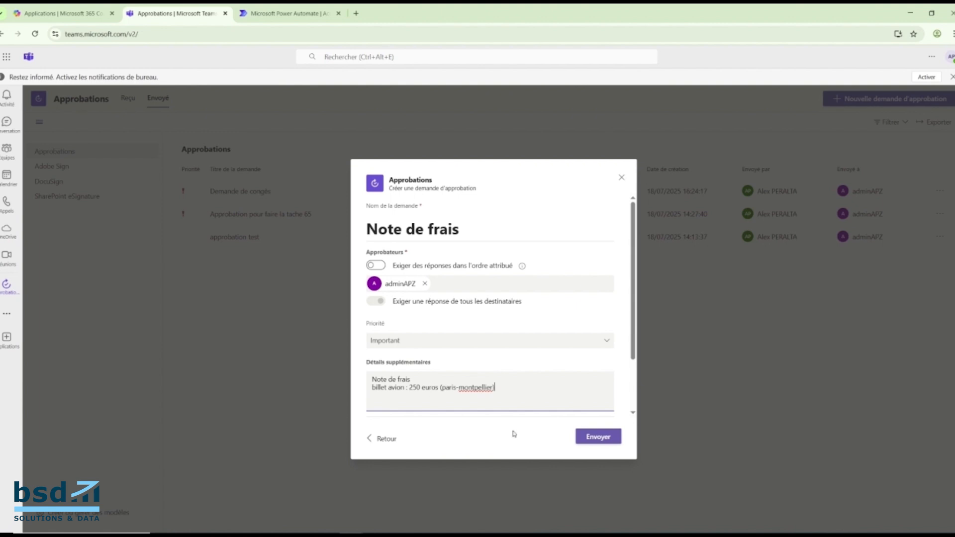
scroll(551, 372, down, 3)
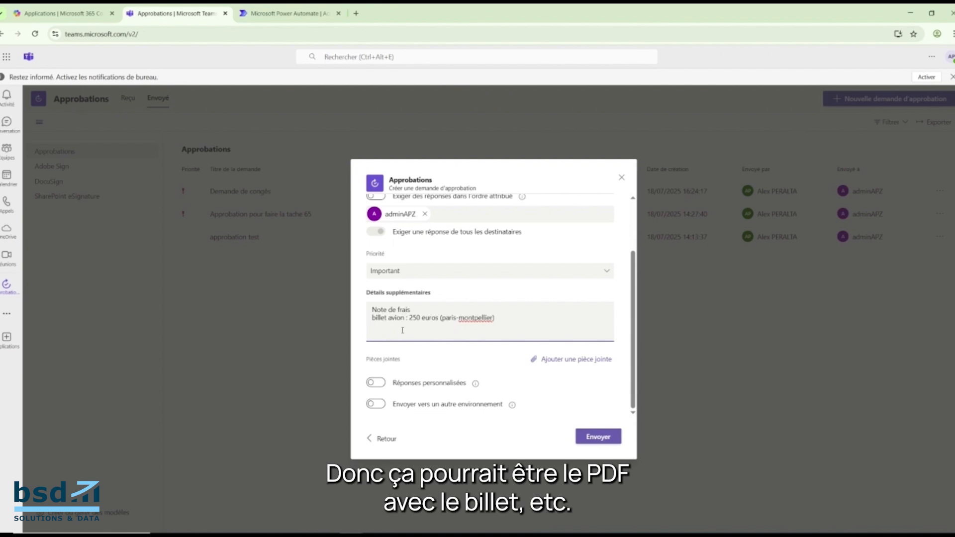
drag(384, 317, 408, 318)
click(490, 355)
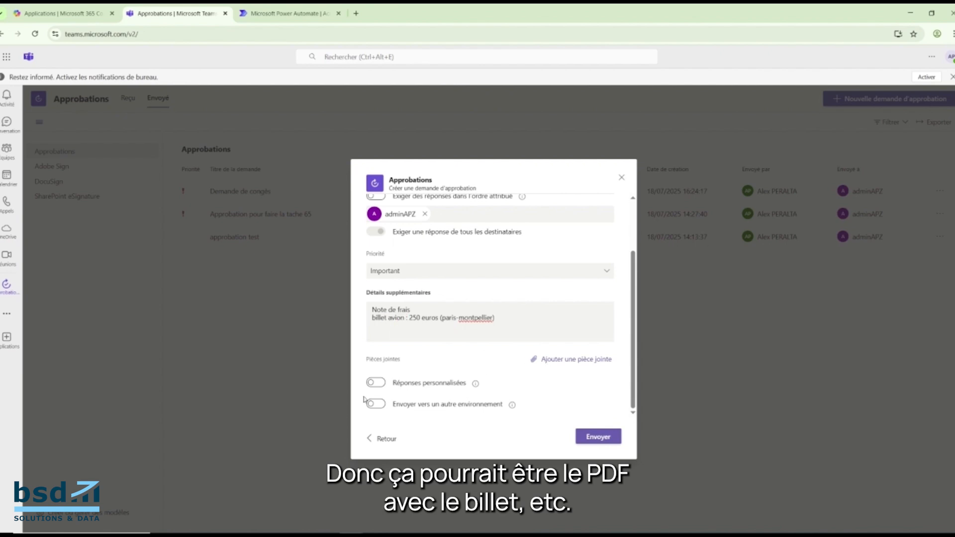
drag(393, 383, 466, 383)
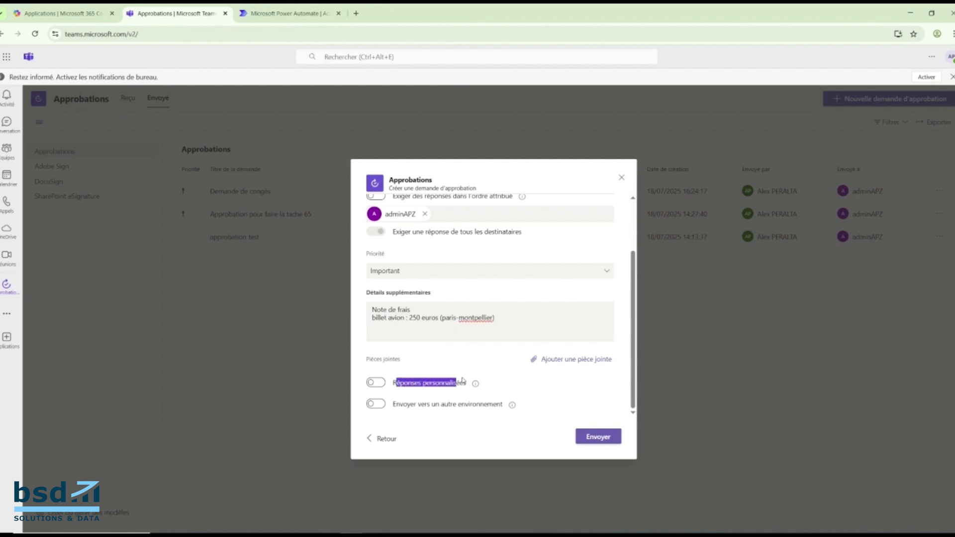
click(500, 357)
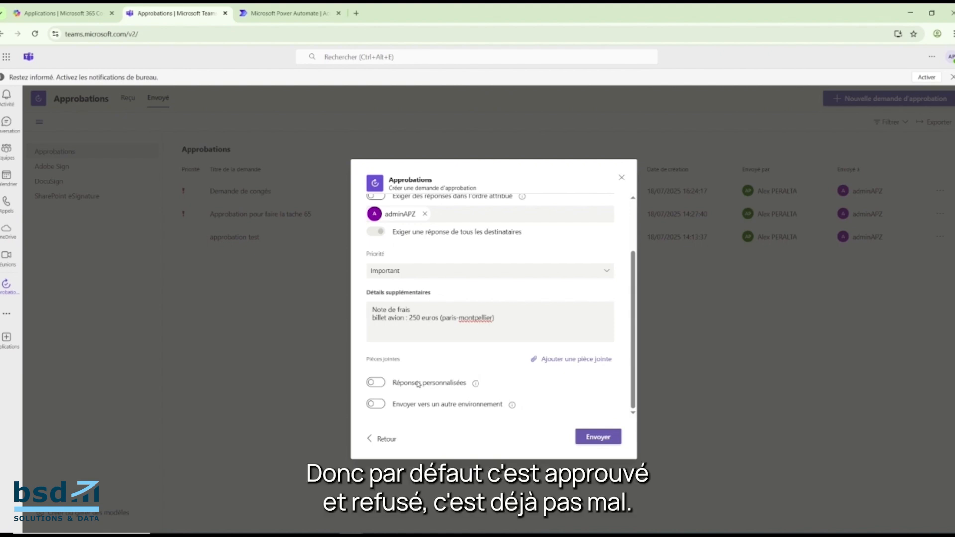
click(375, 383)
scroll(393, 378, down, 1)
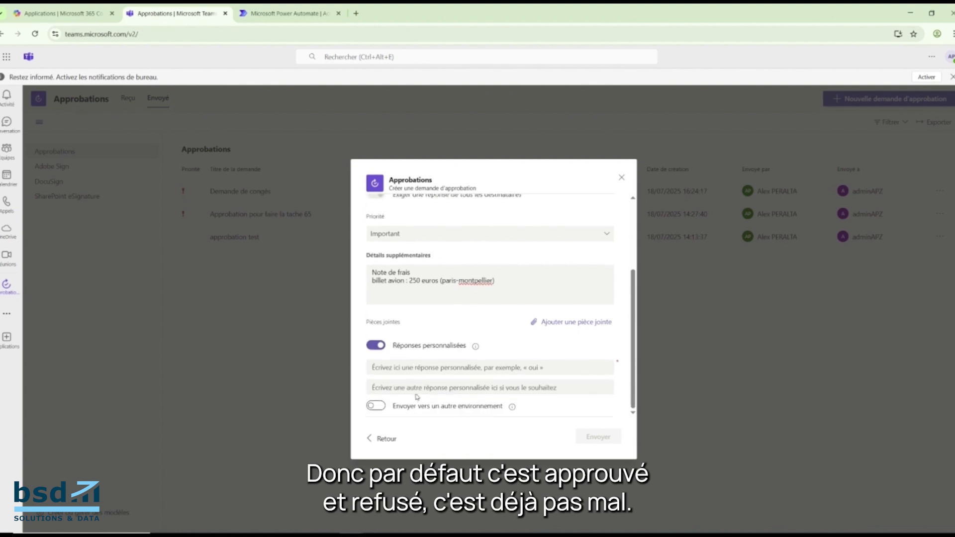
click(401, 367)
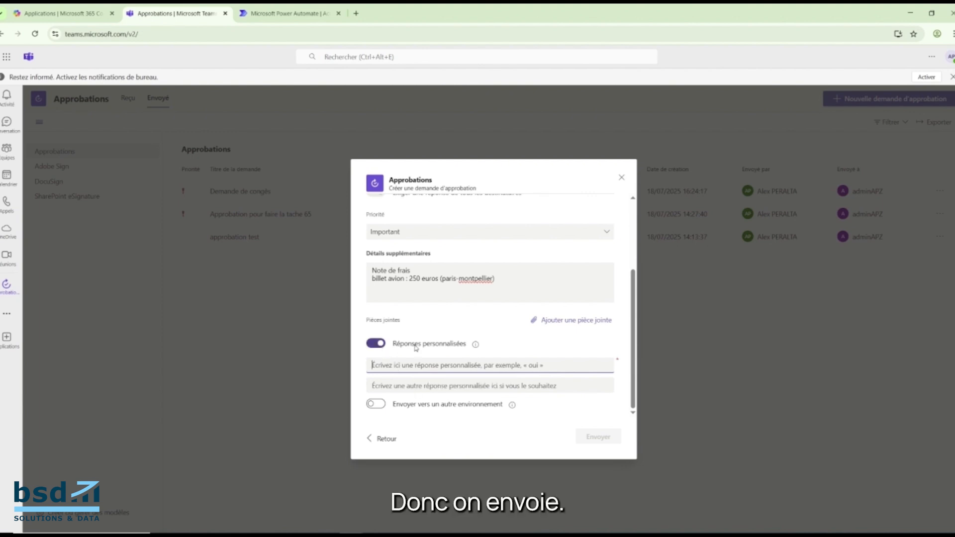
click(378, 344)
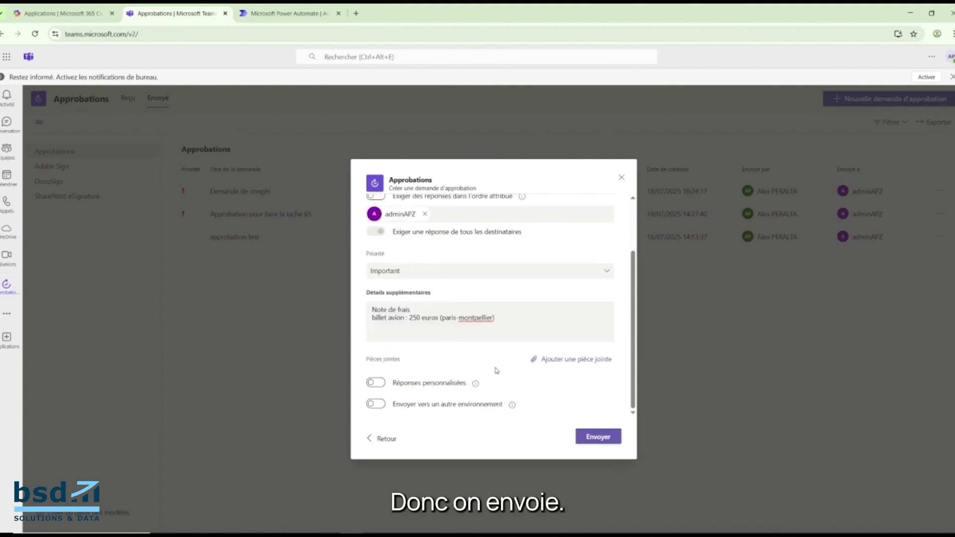
Step: Send the "Note de frais" approval request and switch to the approver's Teams window
click(579, 436)
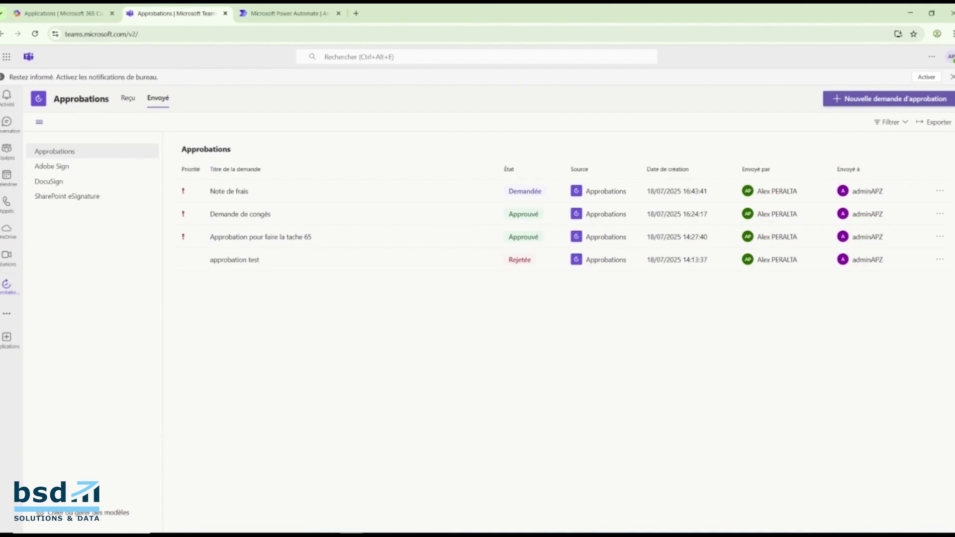
mouse_move(351, 536)
click(394, 500)
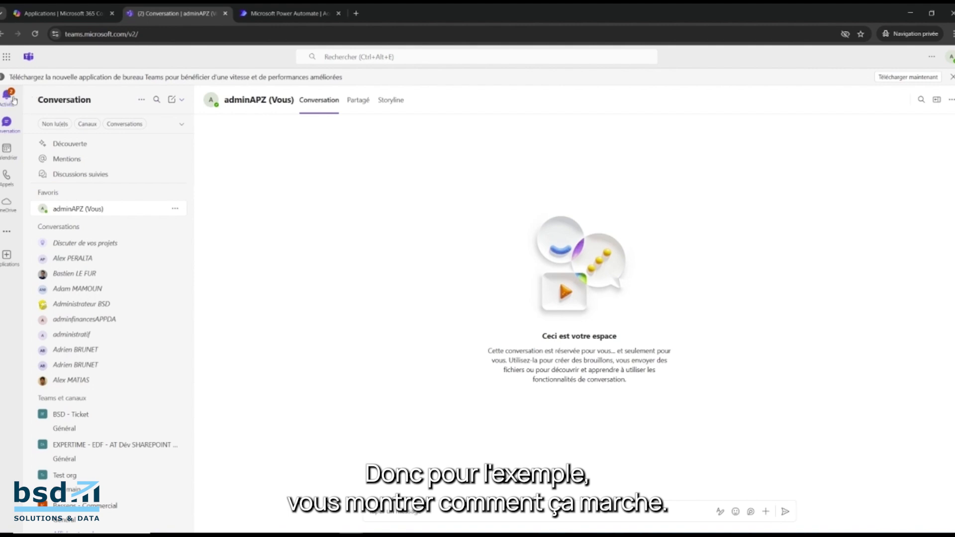
Step: Open the "Note de frais" request from the approver's activity notifications and review its details
click(8, 95)
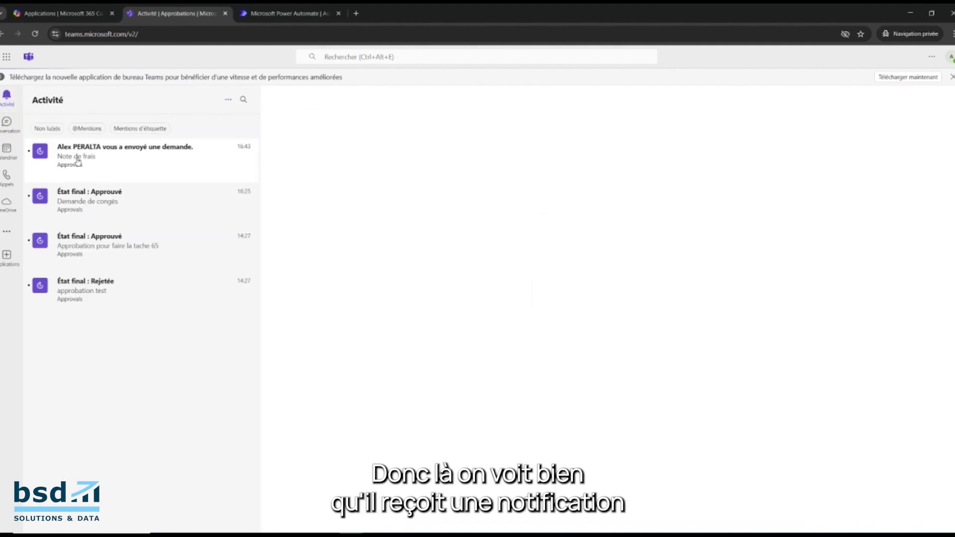
click(71, 160)
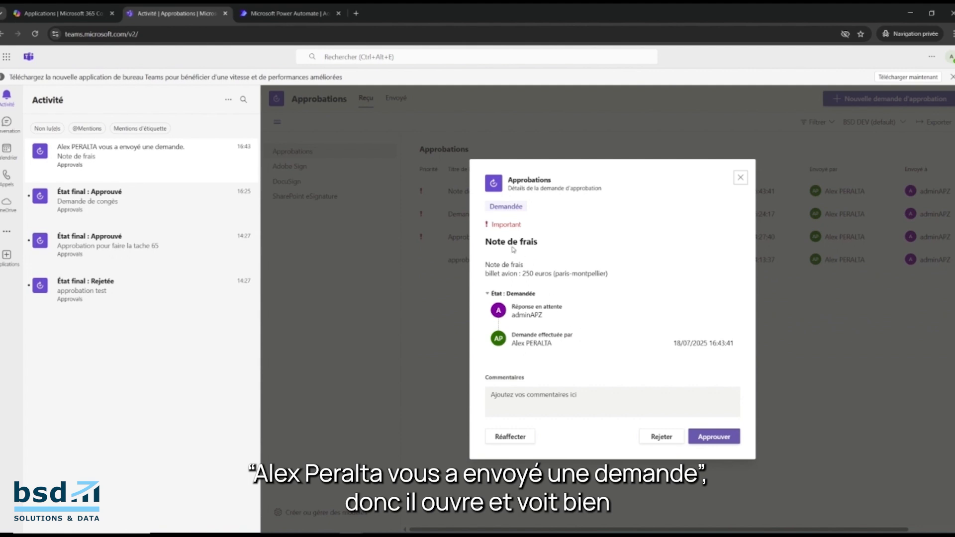
drag(498, 273, 545, 274)
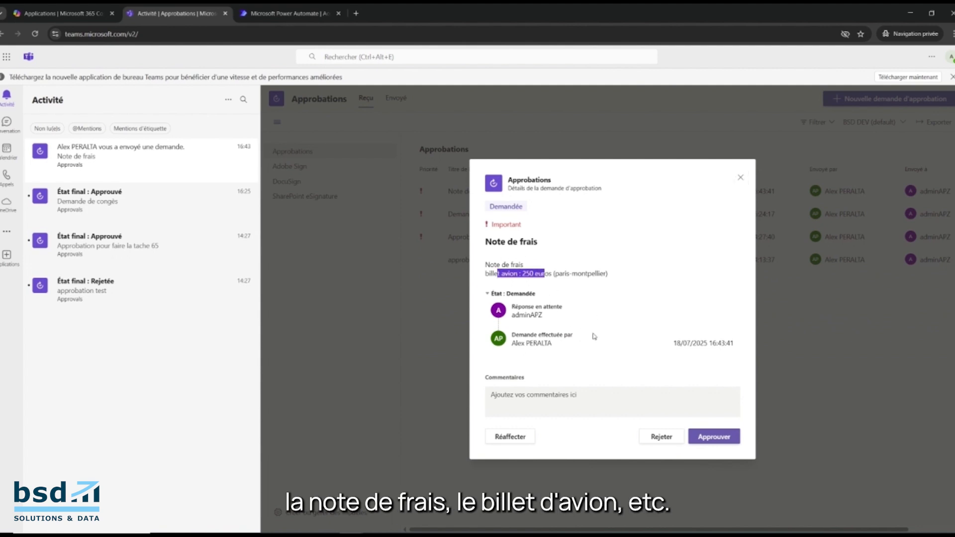
Step: Add the comment "c'est ok pour moi" to the request and approve it
click(589, 394)
text(c)
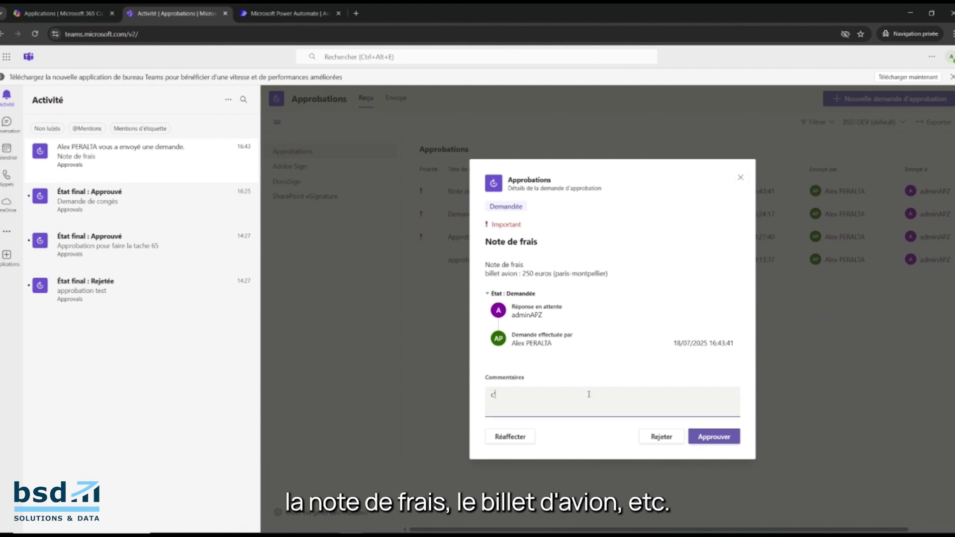
text('est ok pour moi)
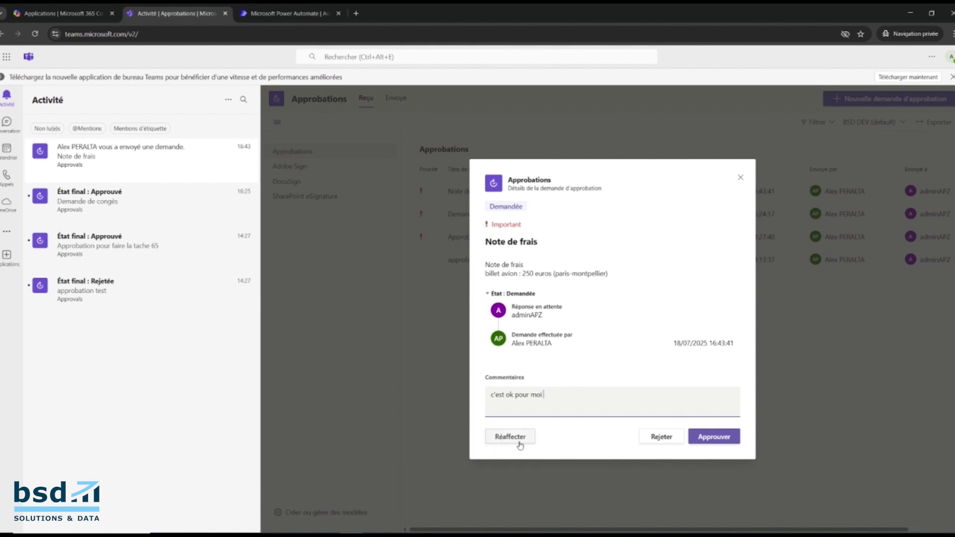
click(706, 437)
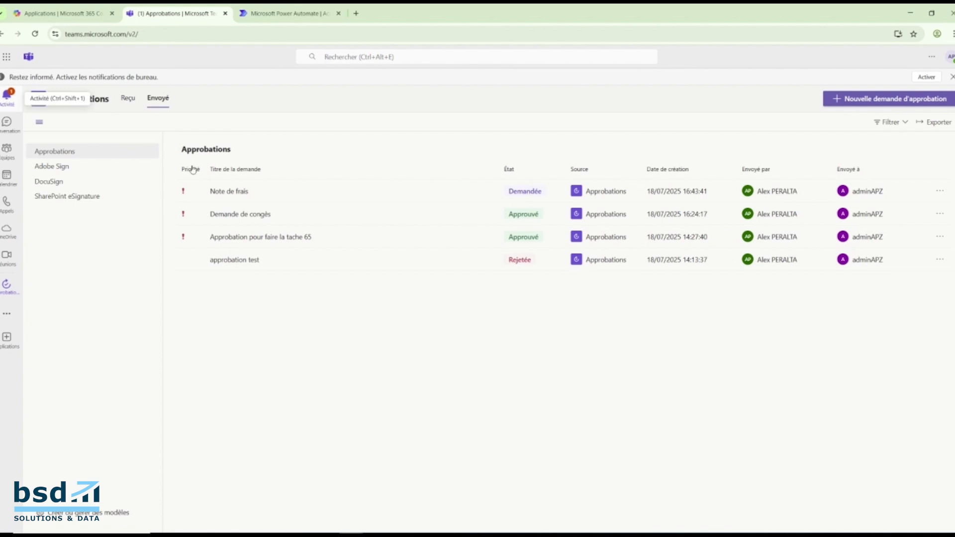
Step: Reload the requester's Teams page and reopen the Approbations app
click(36, 35)
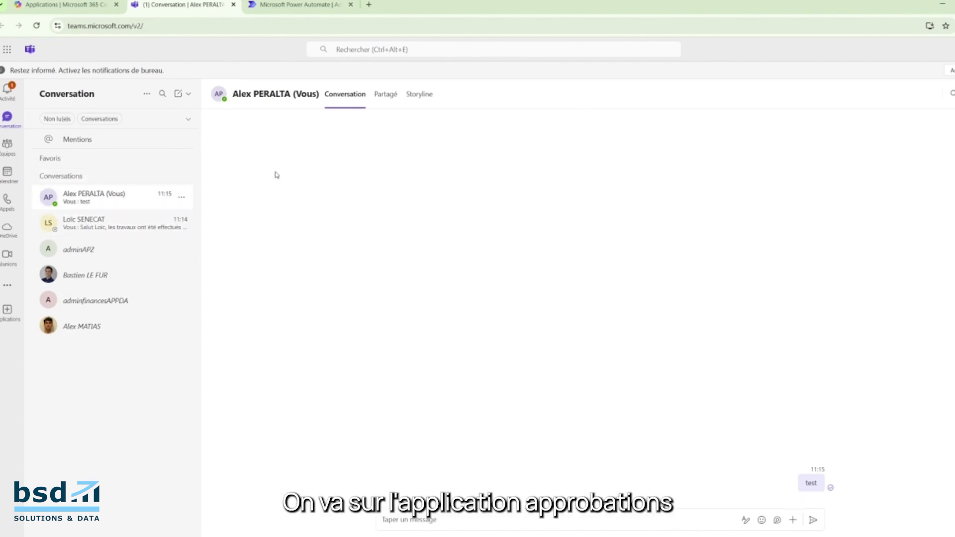
click(10, 316)
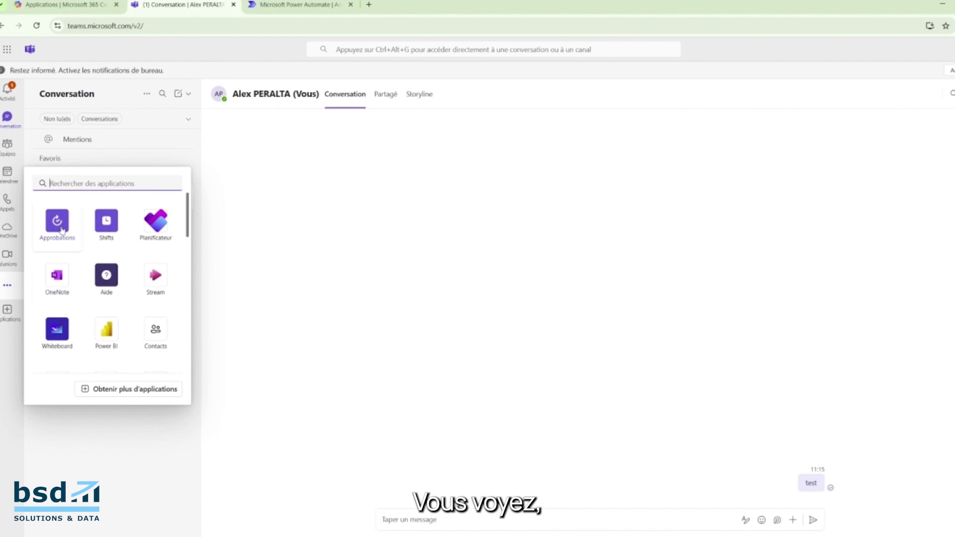
click(62, 229)
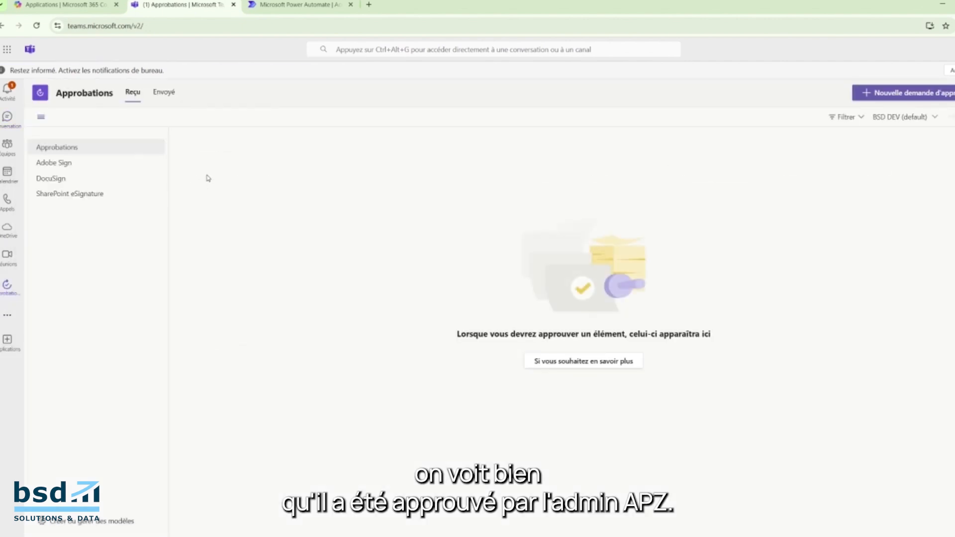
Step: Check the sent "Note de frais" request's details and approver comment from the requester's side, then close them
click(163, 94)
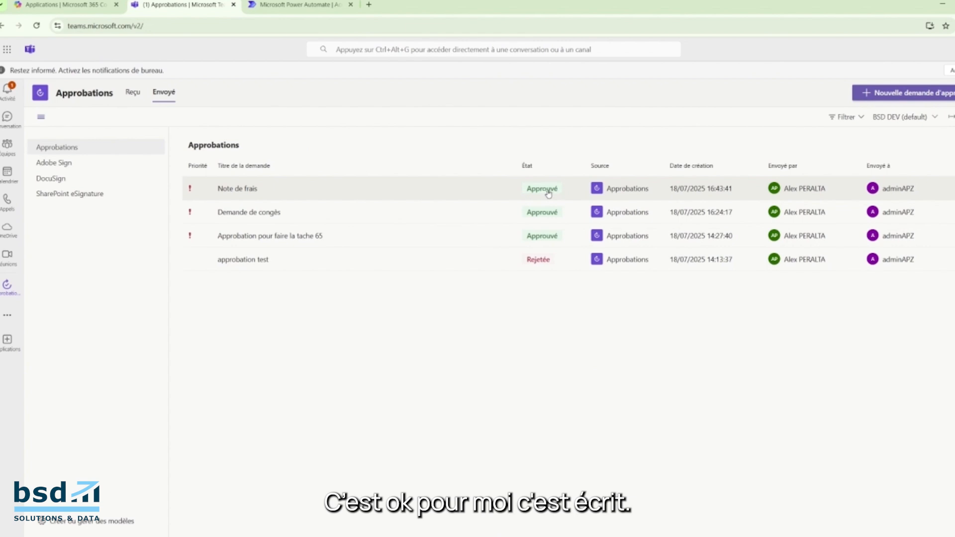
click(526, 192)
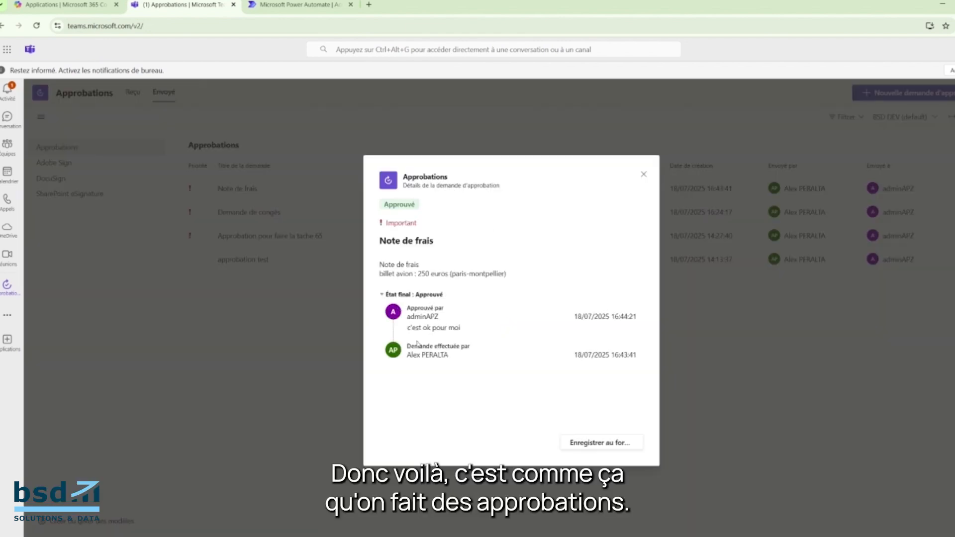
drag(465, 331, 472, 334)
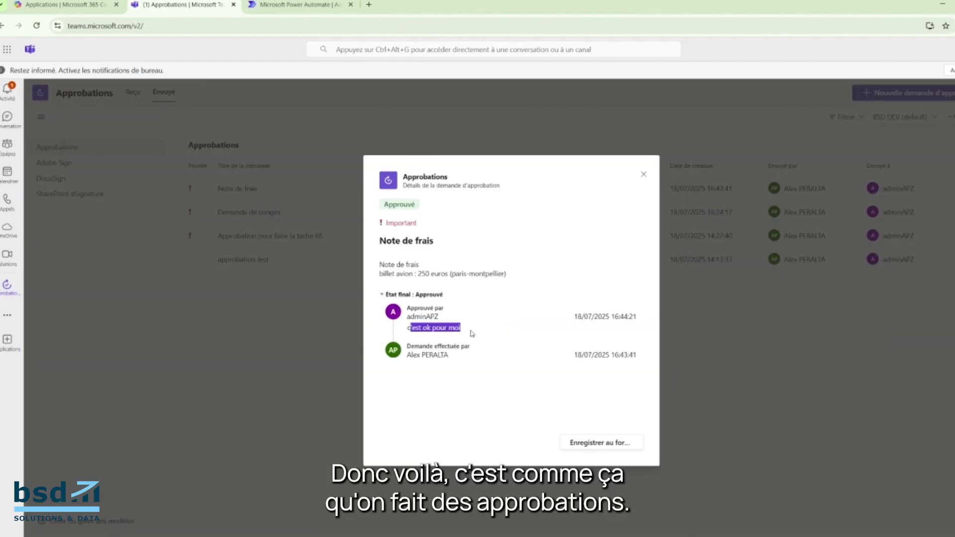
click(493, 386)
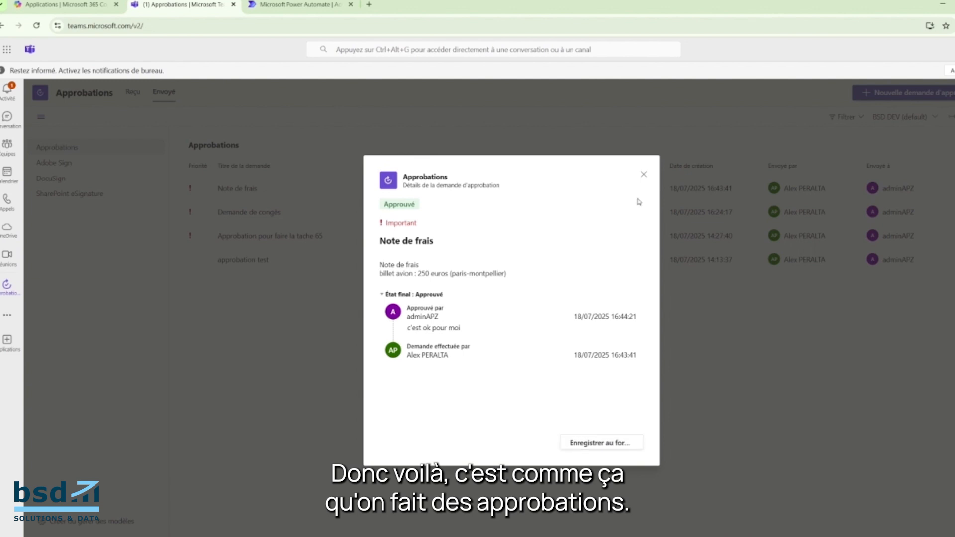
click(643, 175)
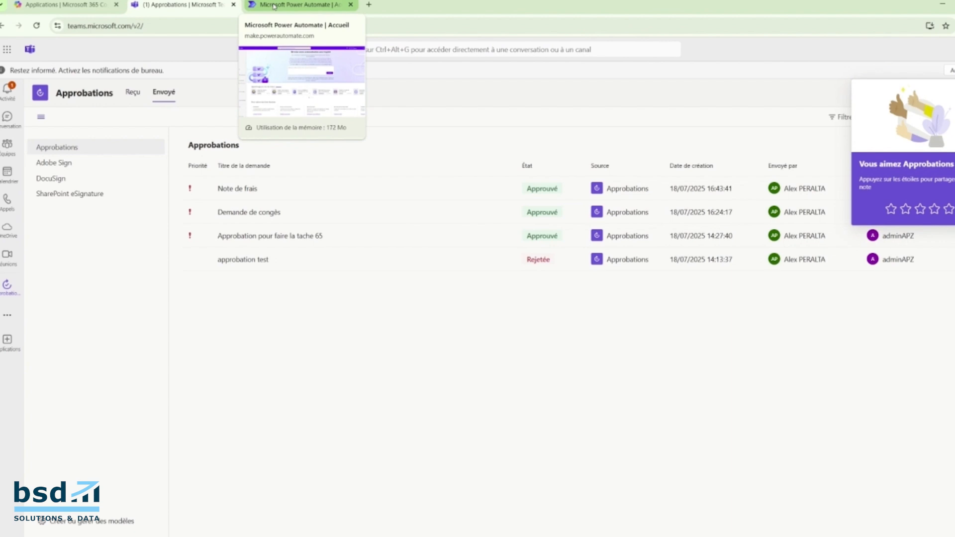
Step: Switch to Power Automate and examine the approvals history, including the "Note de frais" entry
click(274, 6)
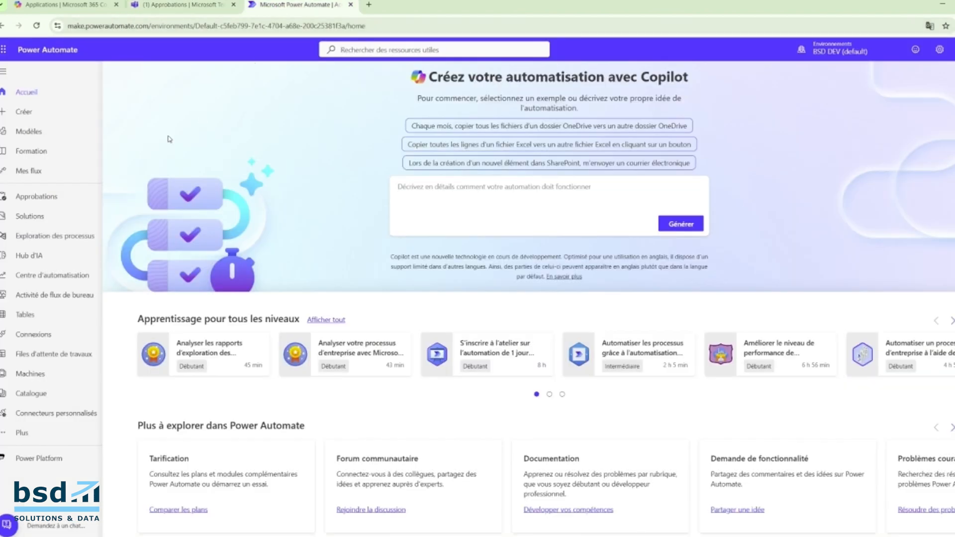
click(32, 200)
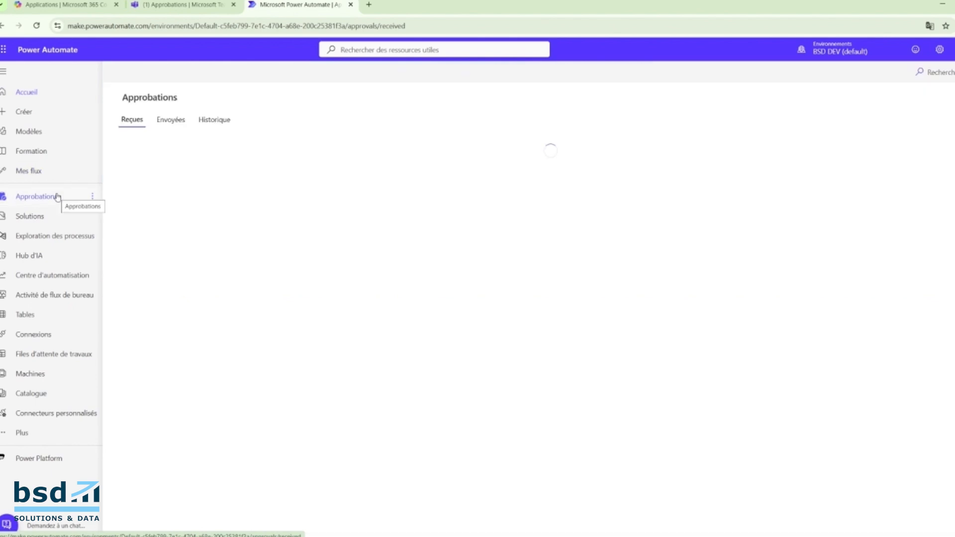
click(189, 121)
click(211, 123)
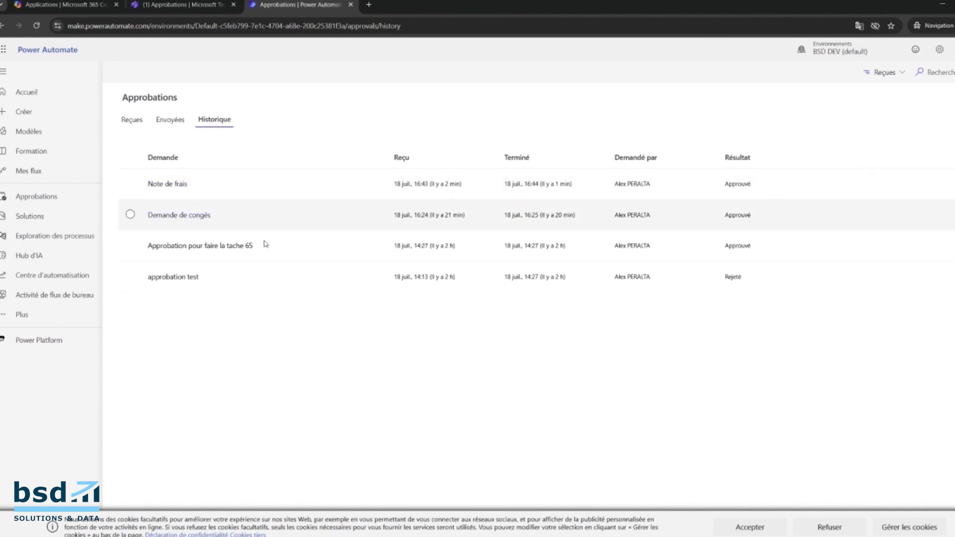
click(129, 185)
click(130, 184)
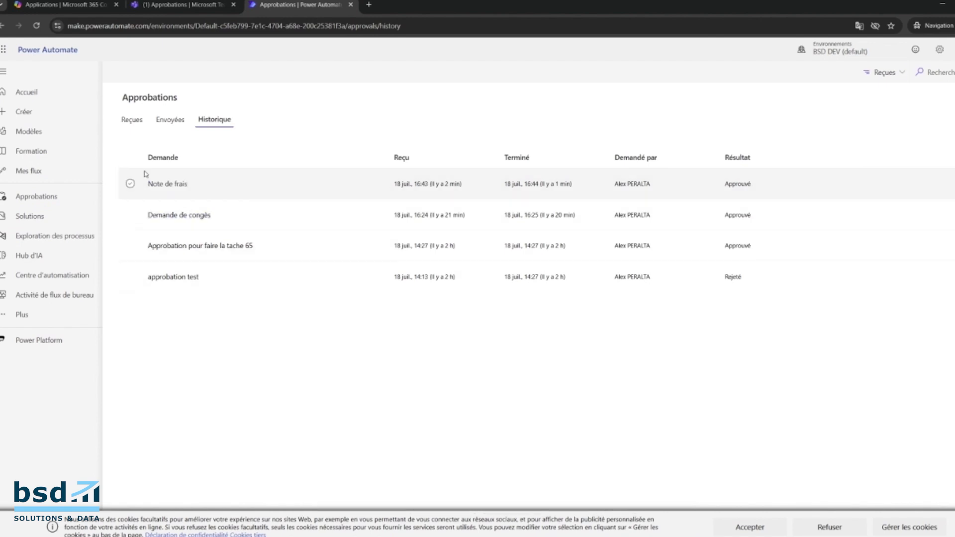